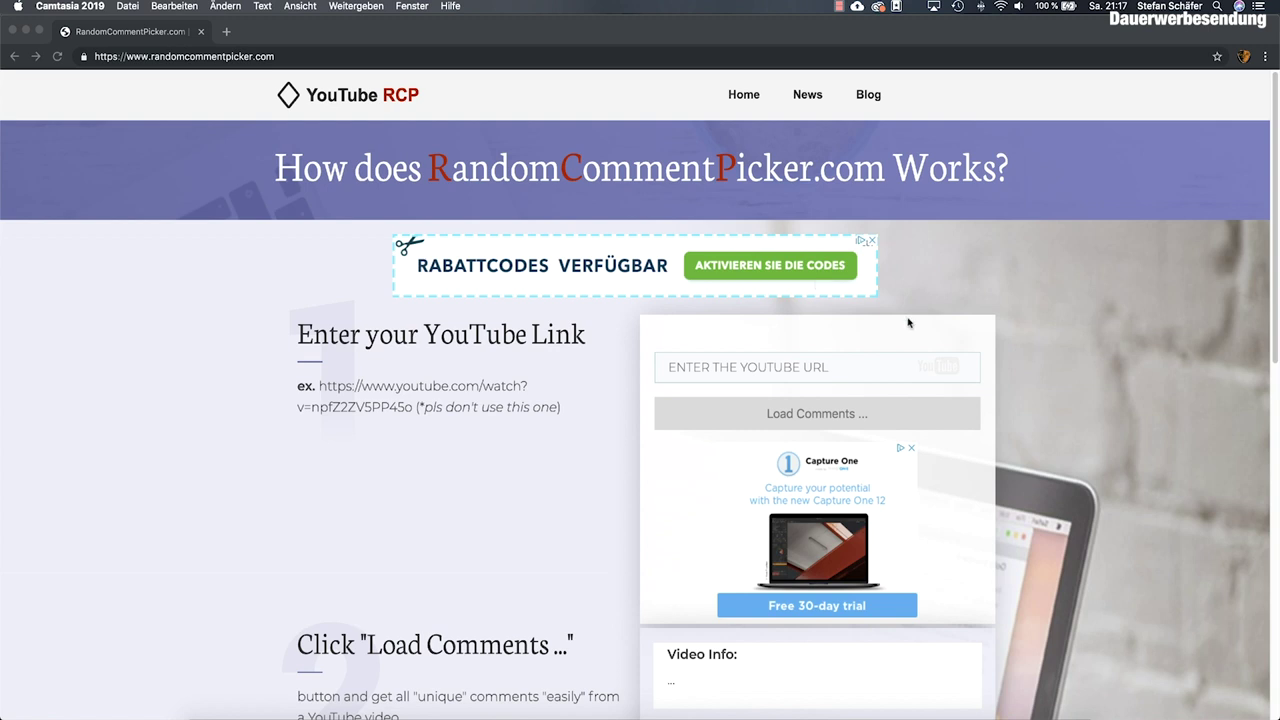
# - Paste the GEWINNE EINE INSTA360 ONE X! YouTube link and load its 472 comments
pyautogui.click(801, 367)
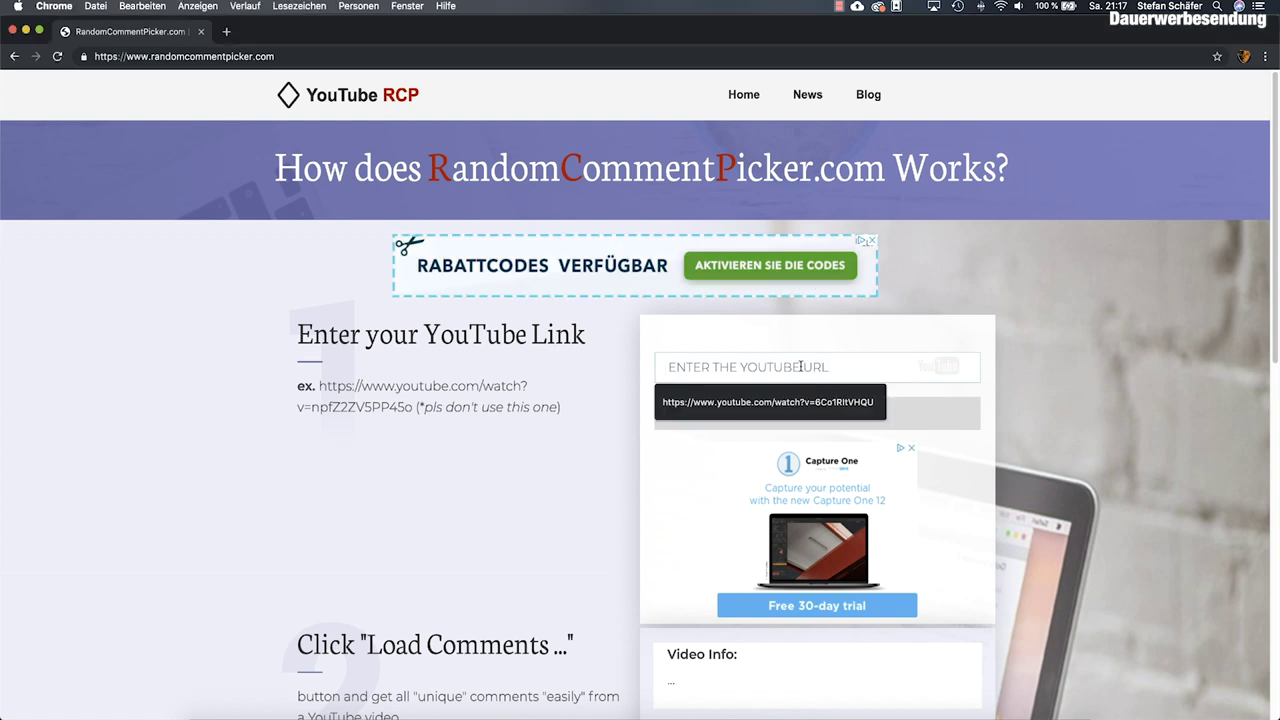
pyautogui.press('super+v')
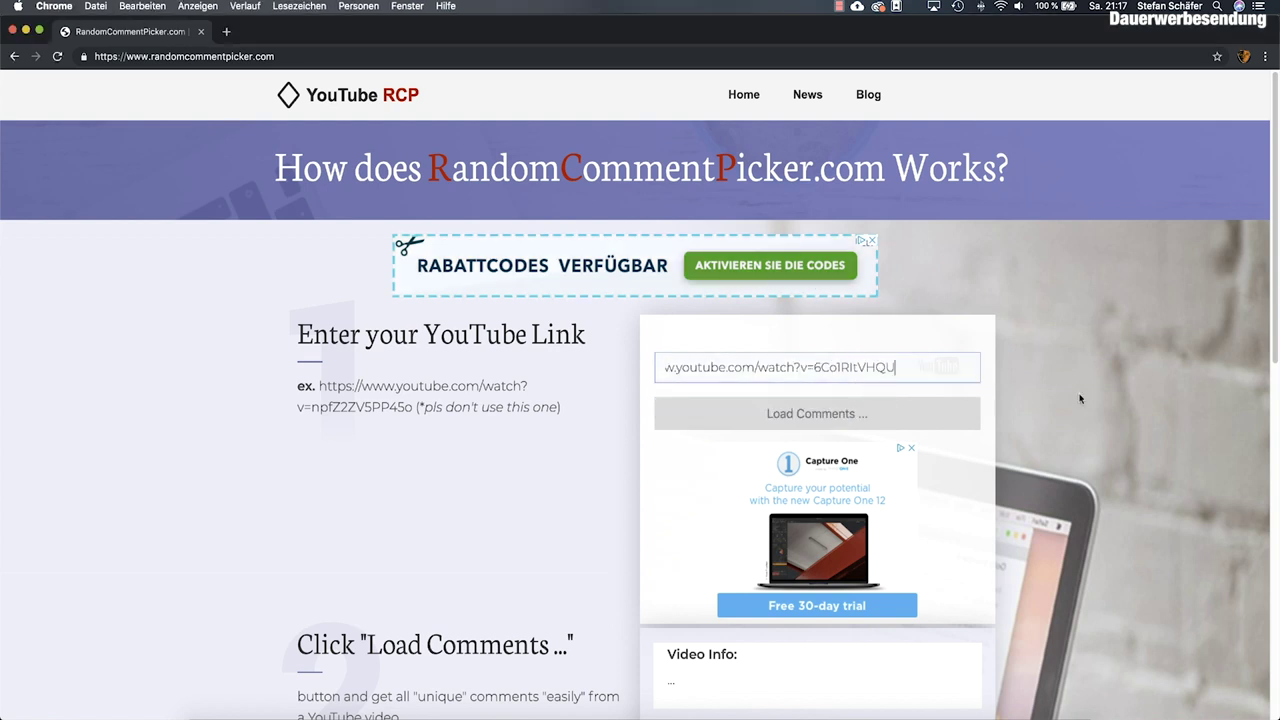
pyautogui.click(919, 411)
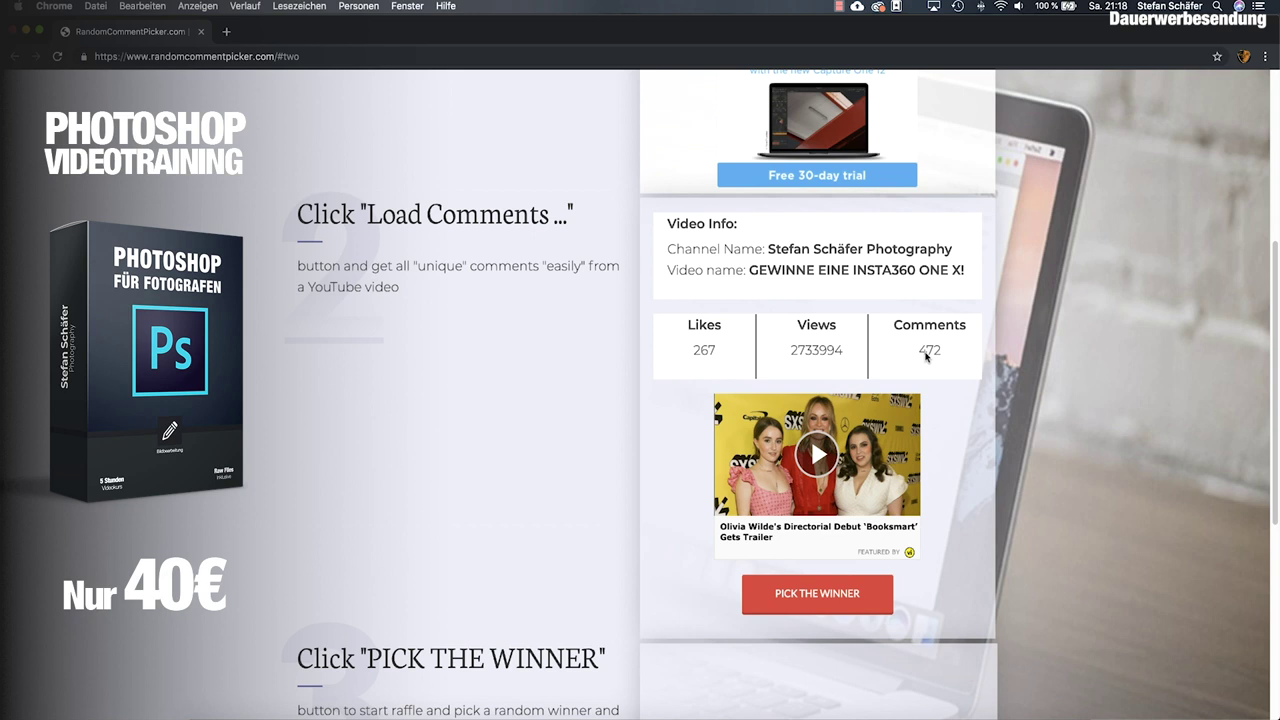
# - Pick a random winner from the comments and scroll through the winning comment
pyautogui.scroll(-1, 823, 589)
pyautogui.scroll(-1, 823, 589)
pyautogui.click(833, 568)
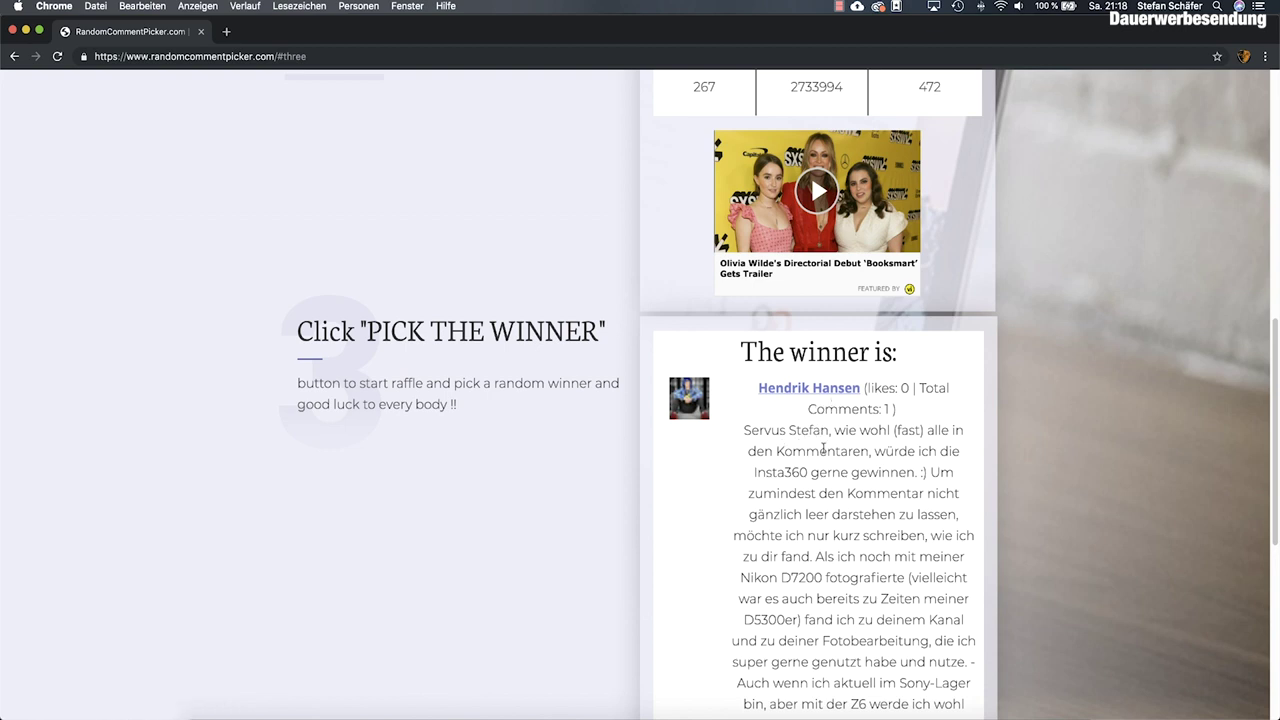
pyautogui.scroll(-2, 825, 449)
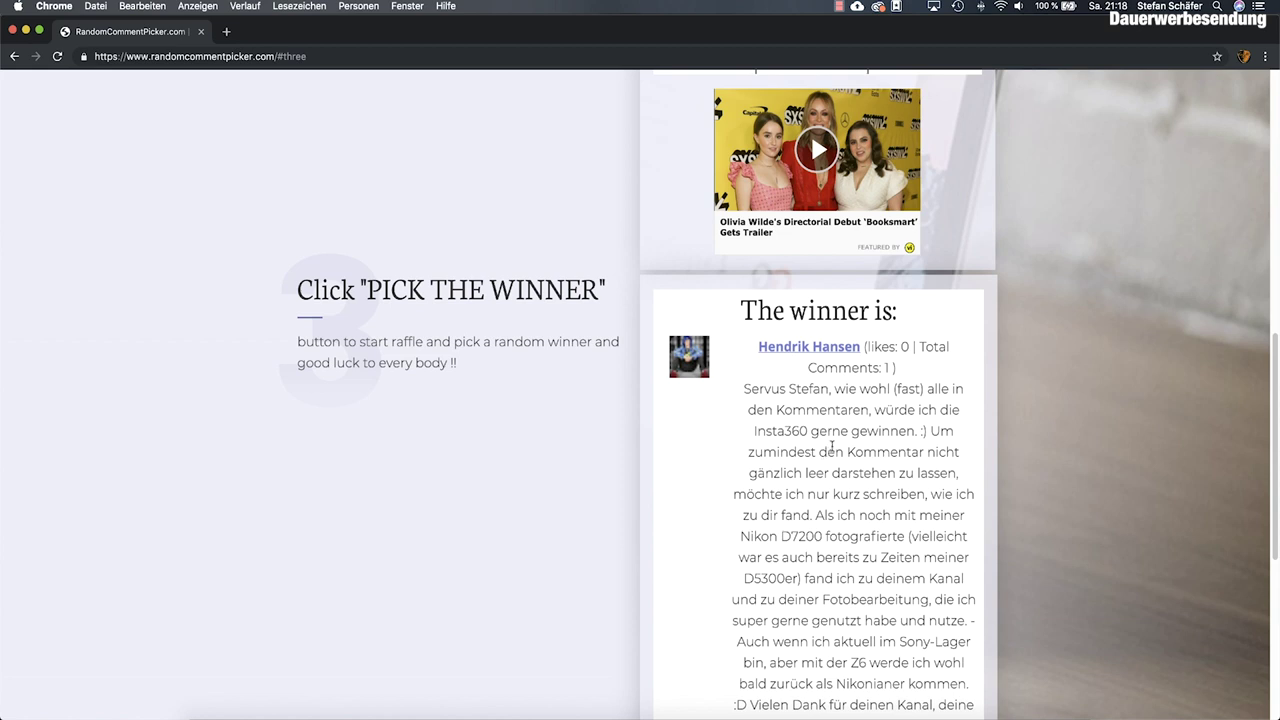
pyautogui.scroll(-2, 828, 452)
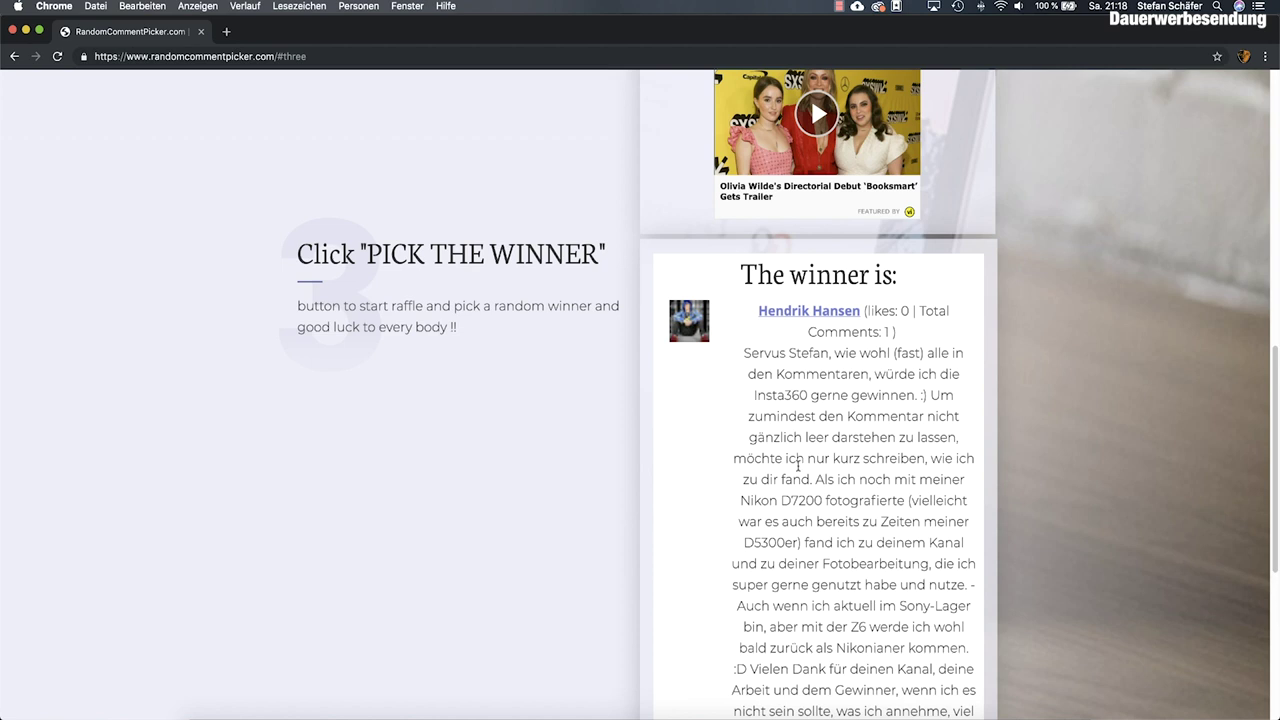
pyautogui.scroll(-2, 798, 465)
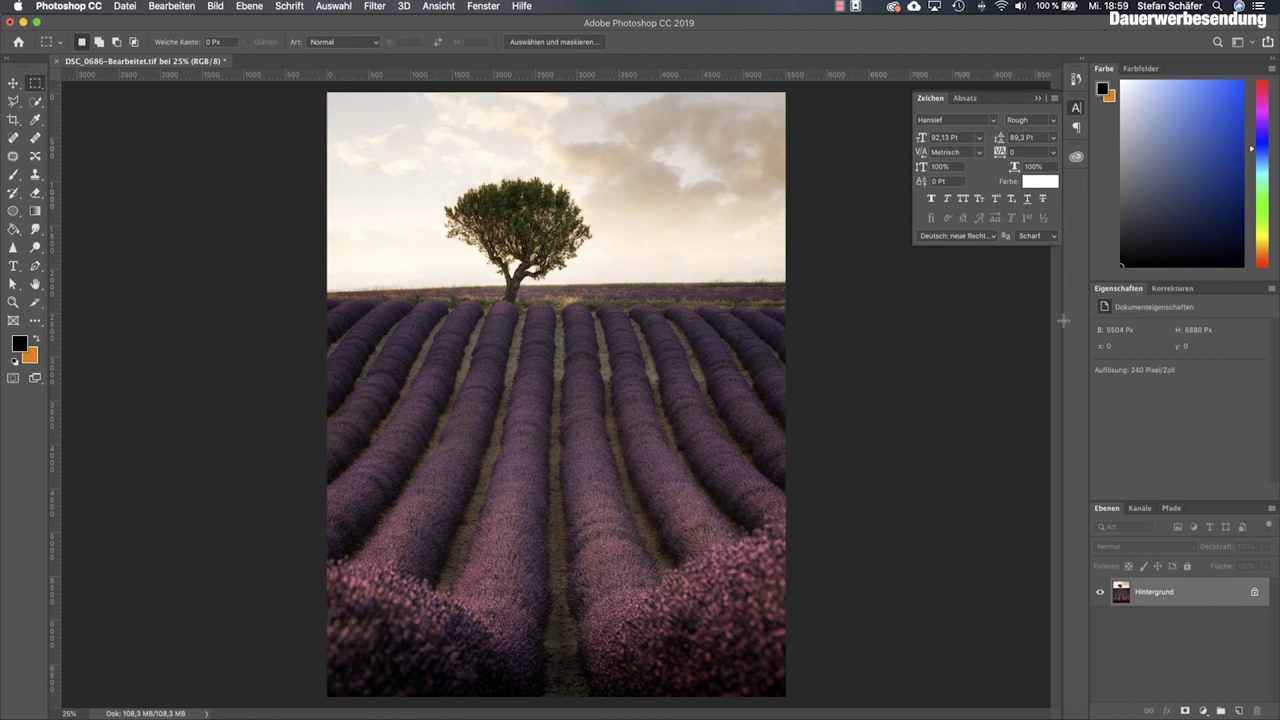
pyautogui.click(1170, 287)
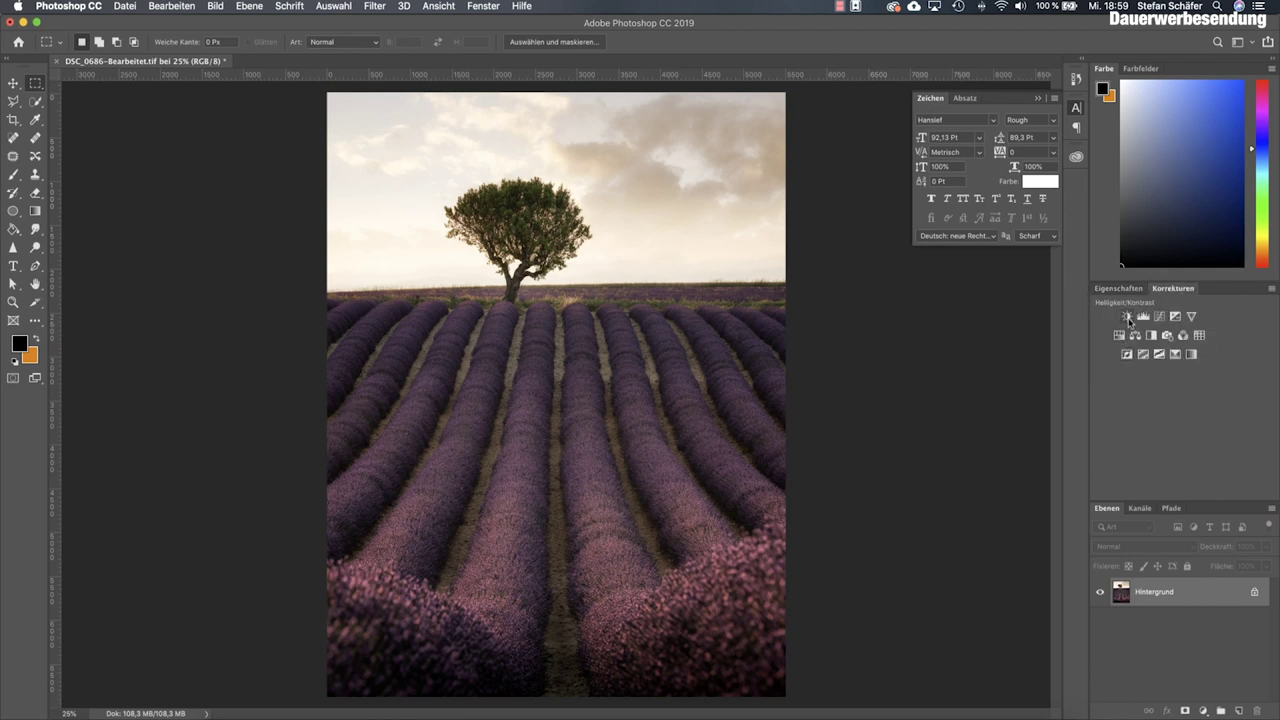
pyautogui.click(1192, 316)
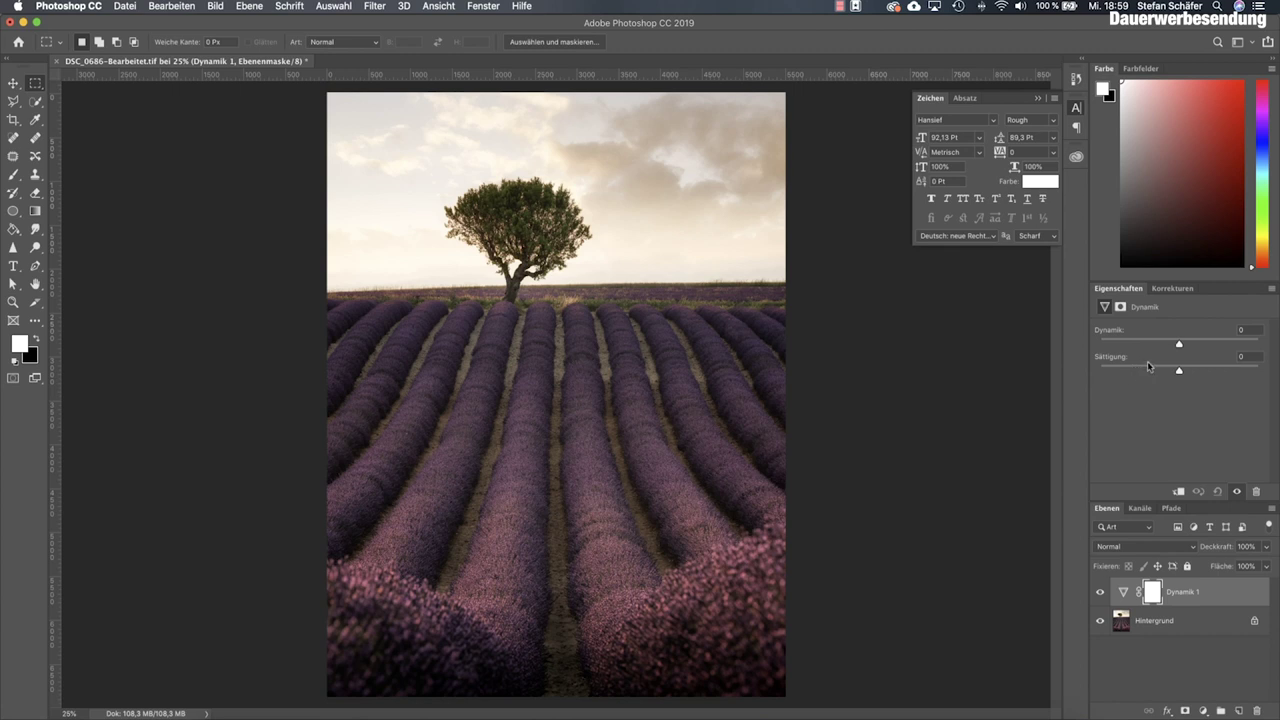
pyautogui.moveTo(1180, 372); pyautogui.dragTo(1179, 371)
pyautogui.moveTo(1179, 346)
pyautogui.mouseDown()
pyautogui.moveTo(1245, 345)
pyautogui.moveTo(1187, 345)
pyautogui.mouseUp()
pyautogui.moveTo(1201, 591); pyautogui.dragTo(1257, 710)
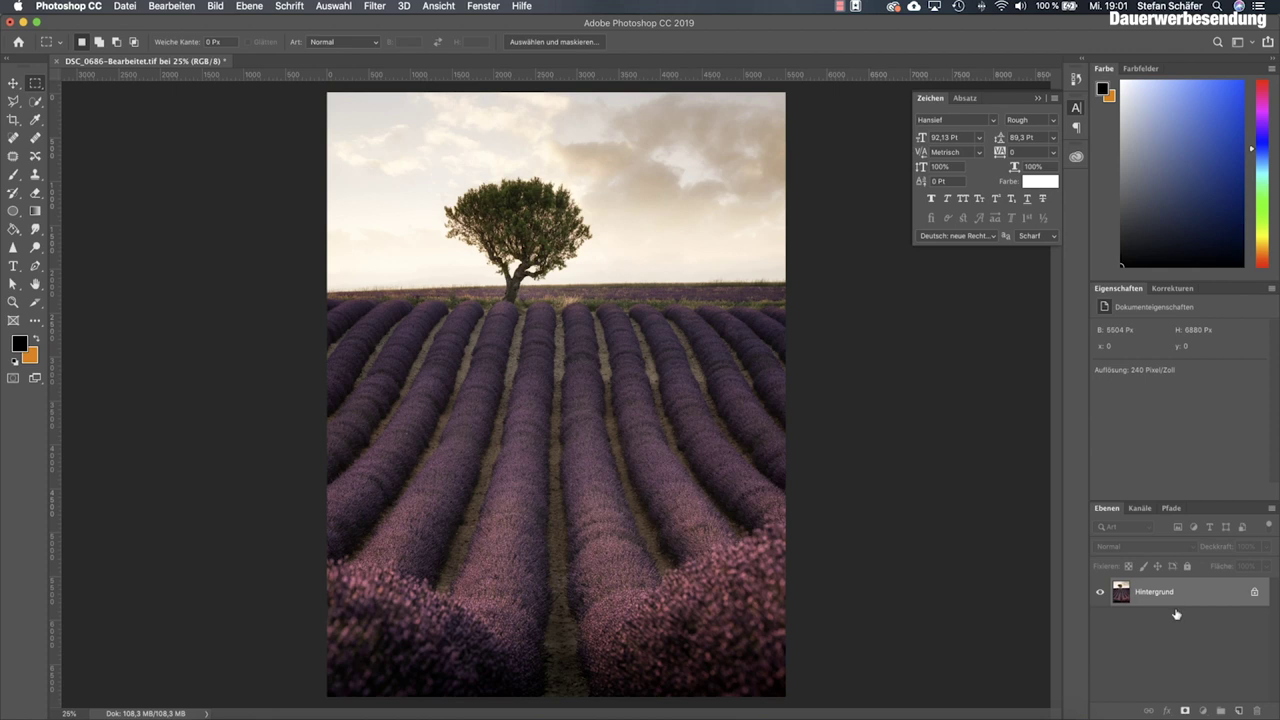
# - Duplicate Hintergrund and apply the HSB/HSL filter converting RGB to HSL on the copy
pyautogui.moveTo(1176, 596)
pyautogui.mouseDown()
pyautogui.moveTo(1233, 669)
pyautogui.moveTo(1238, 710)
pyautogui.mouseUp()
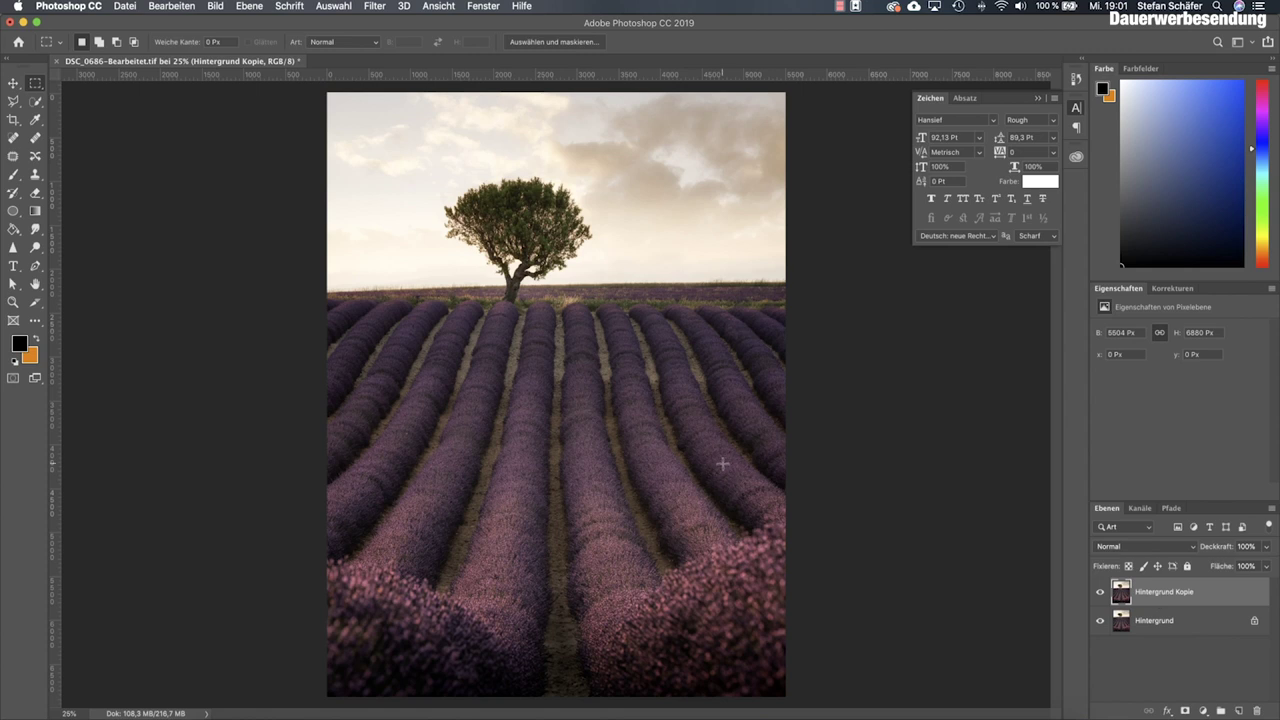
pyautogui.click(378, 7)
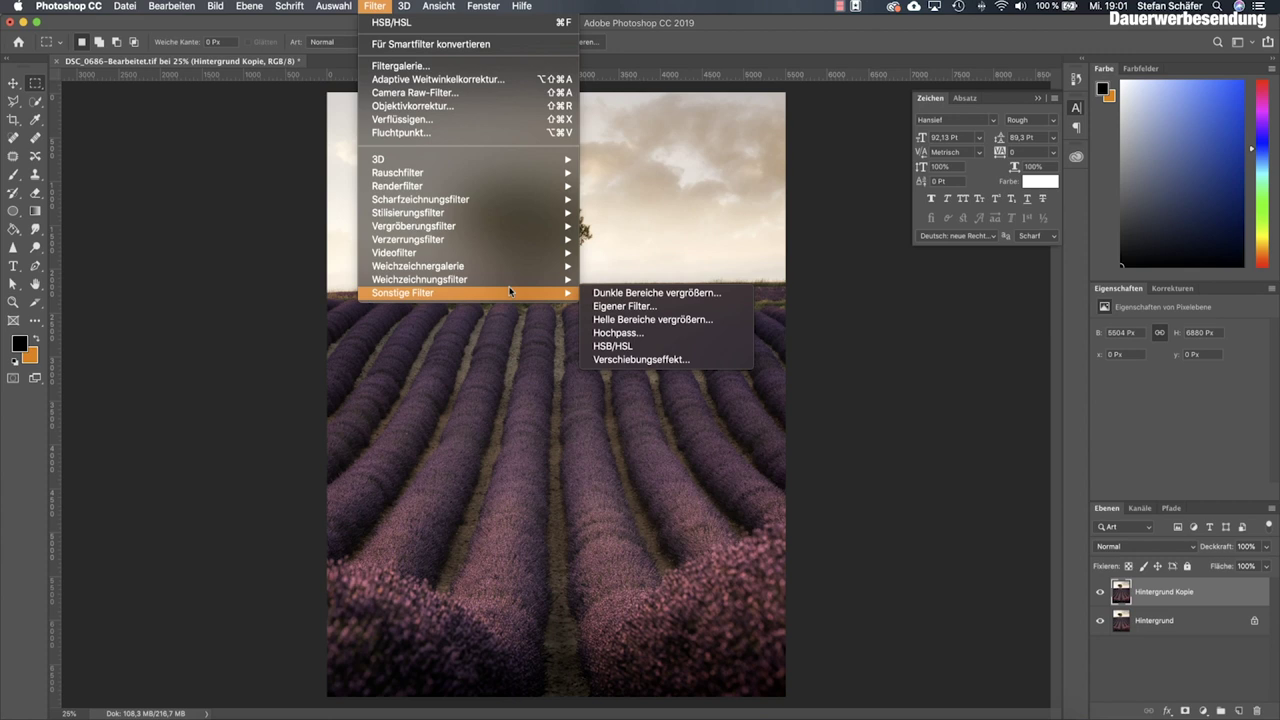
pyautogui.moveTo(402, 293)
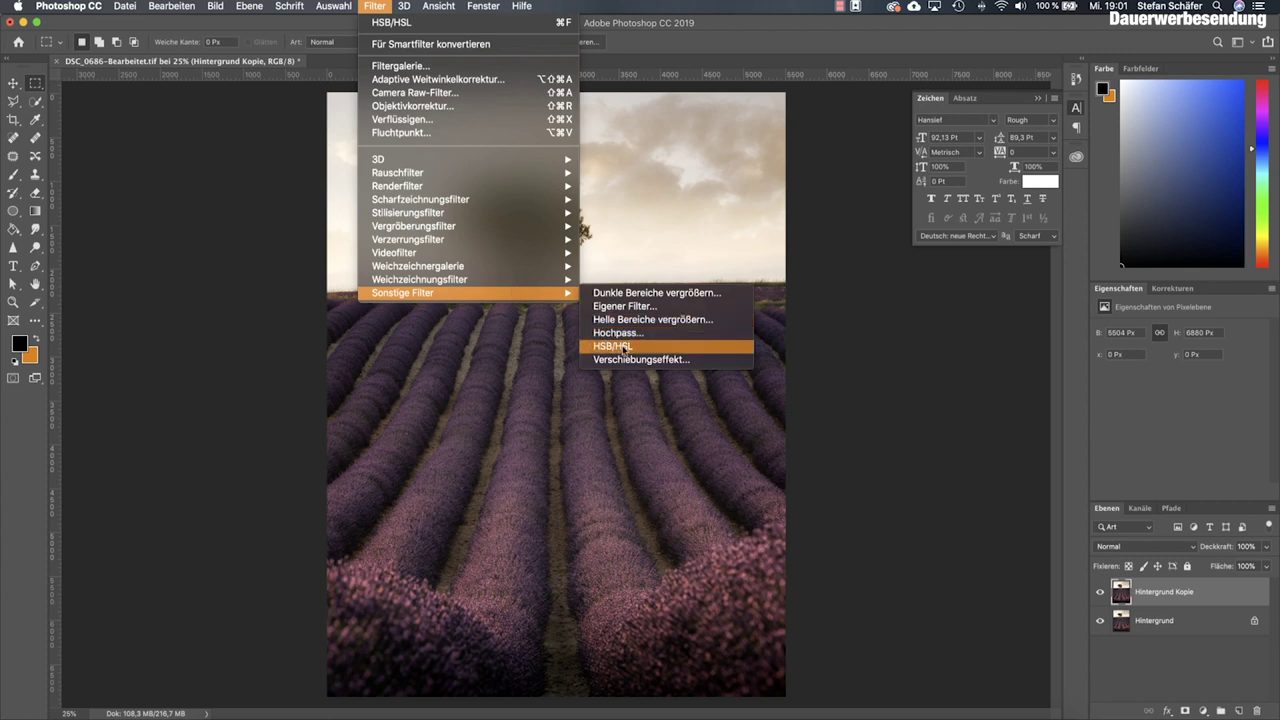
pyautogui.click(624, 347)
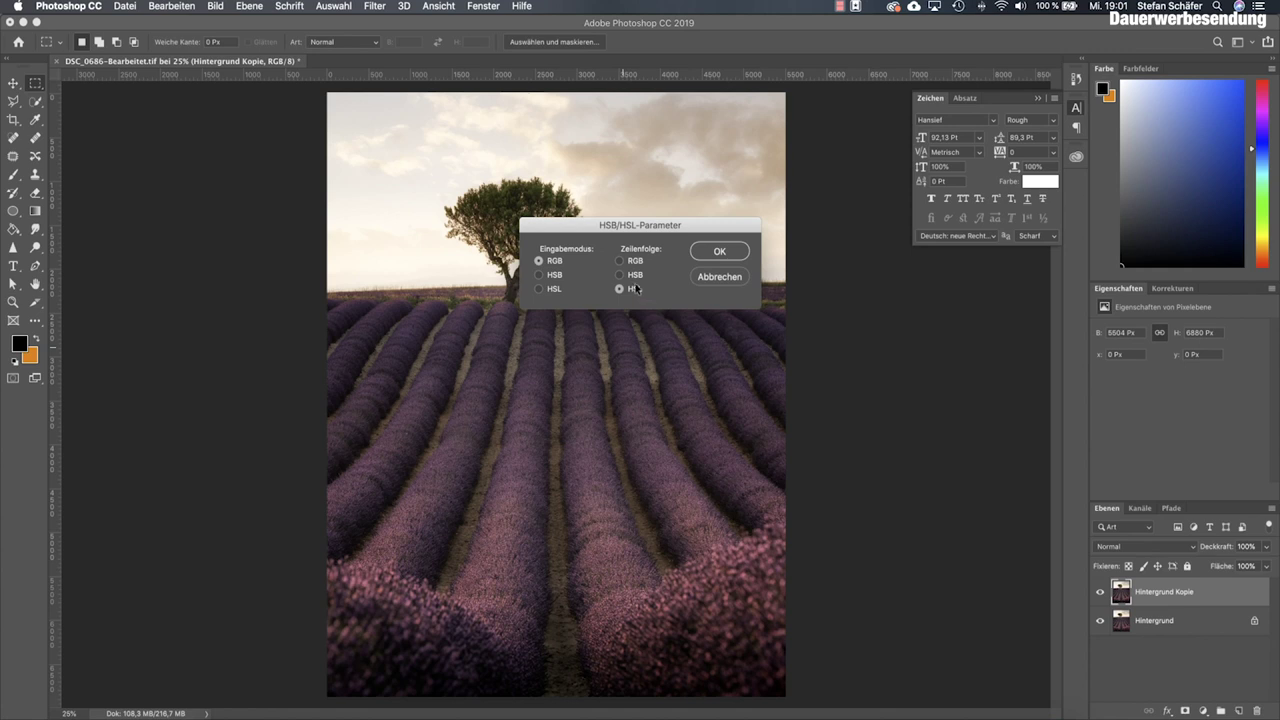
pyautogui.click(716, 254)
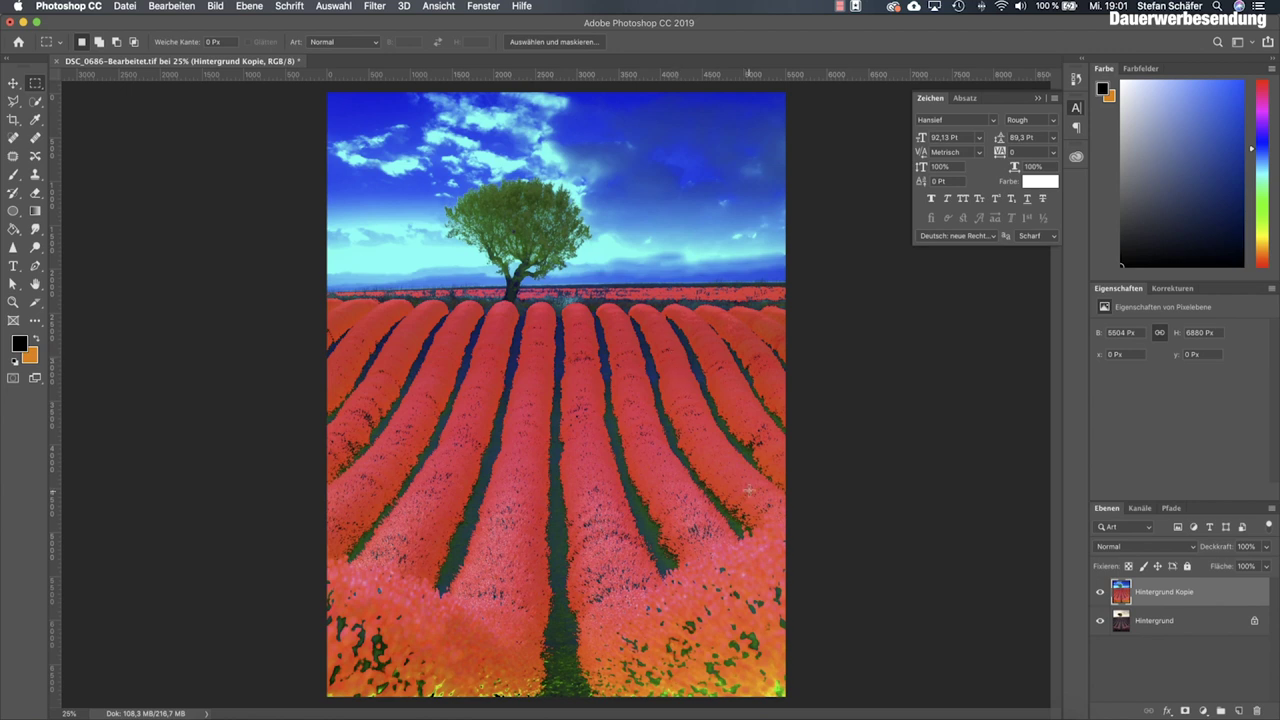
# - View the Blau channel alone in the Channels panel, then return to the composite with Ctrl+2
pyautogui.click(1141, 509)
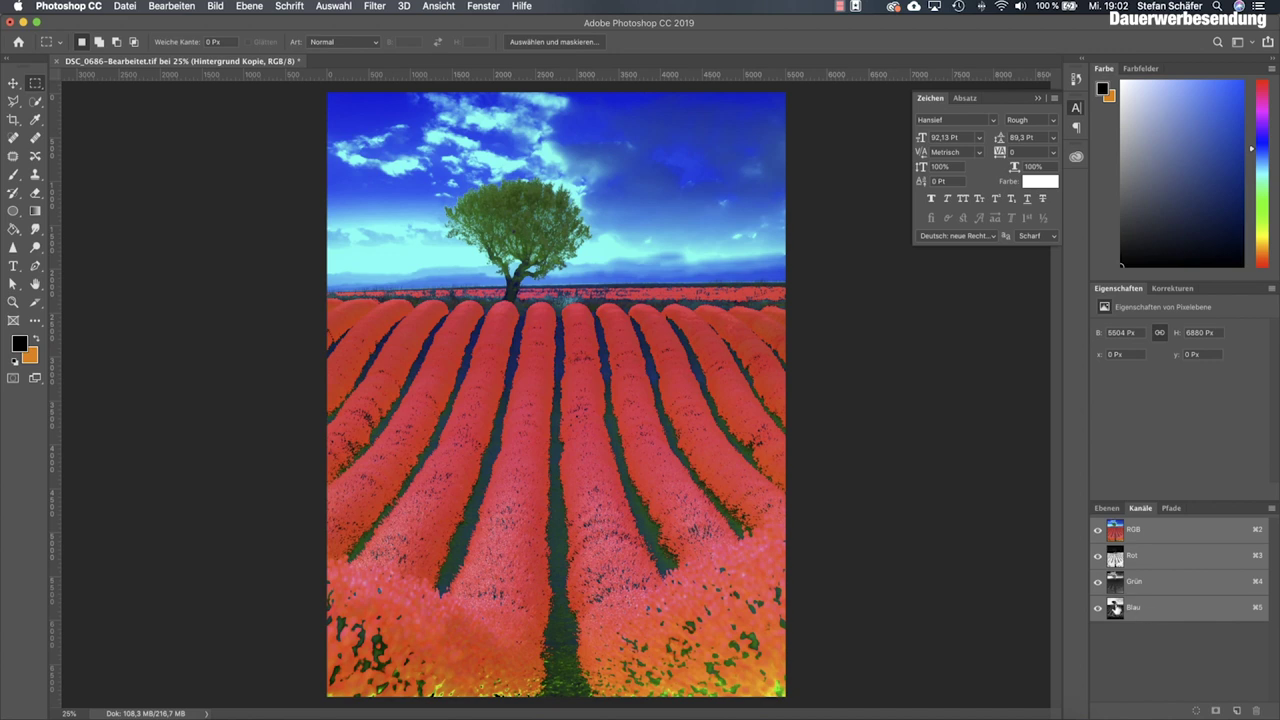
pyautogui.click(1115, 607)
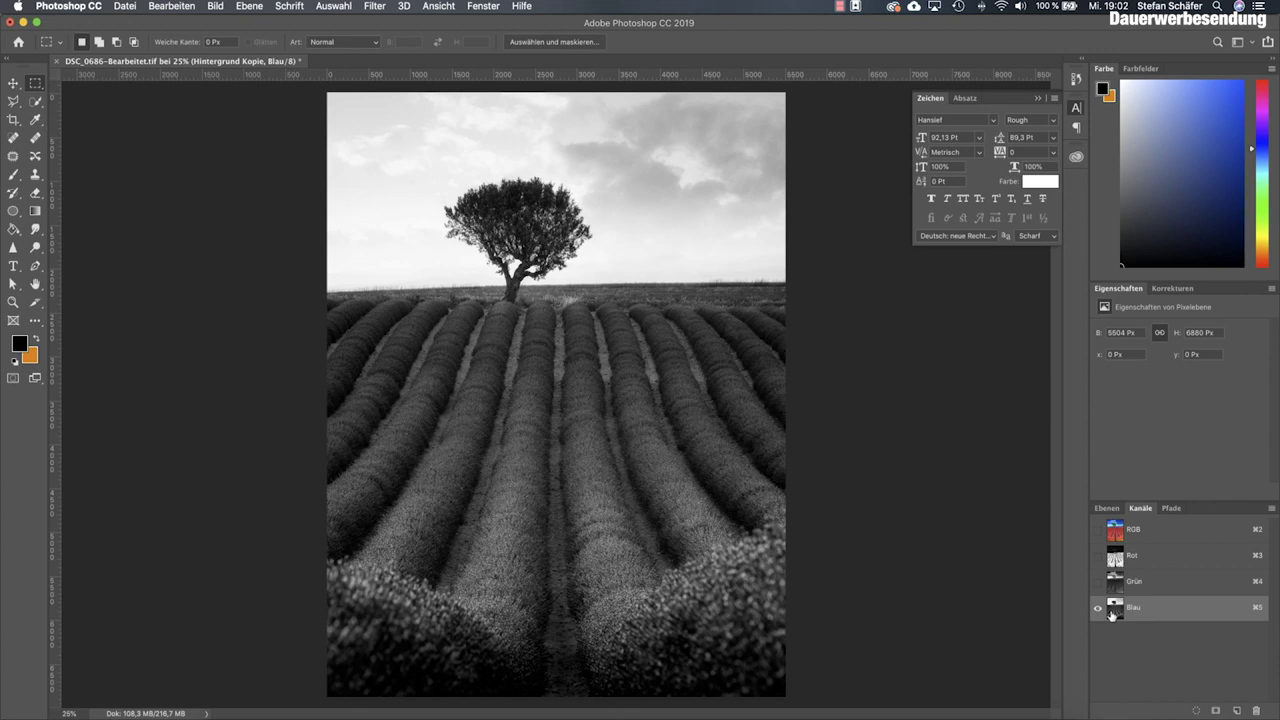
pyautogui.hotkey('ctrl', '2')
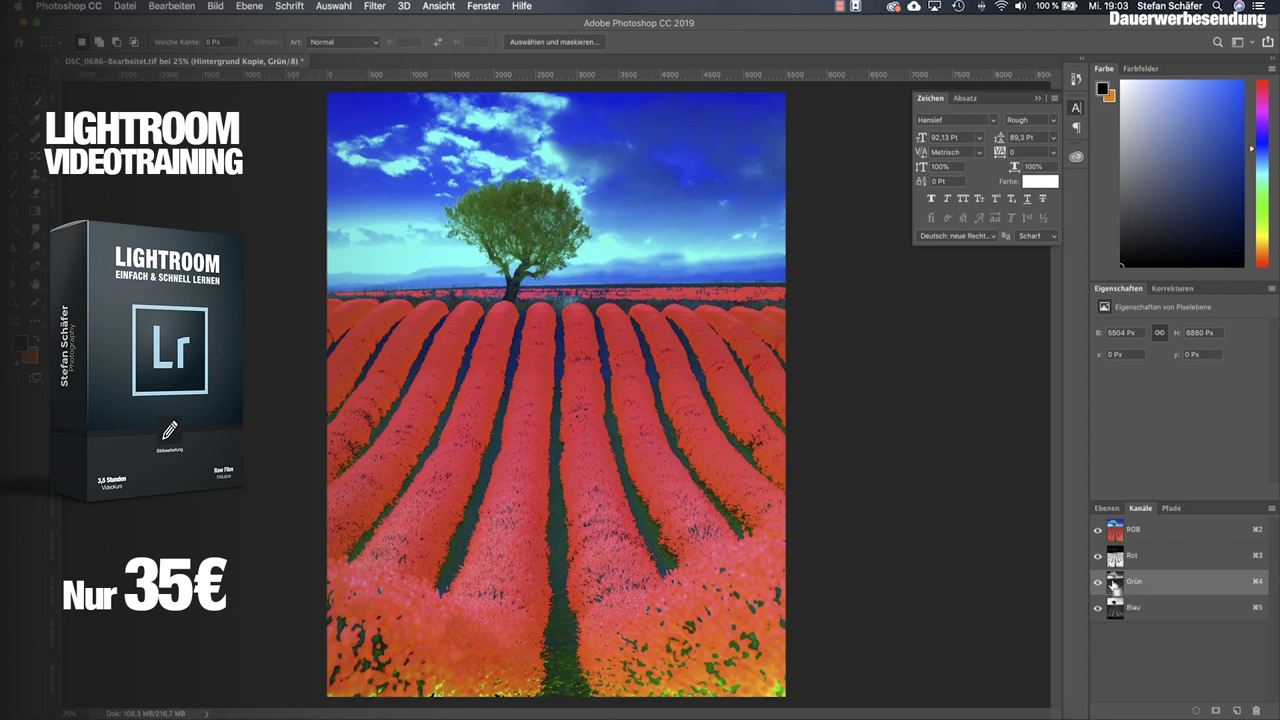
# - Load the Grün channel as a selection and hide the Hintergrund Kopie layer
pyautogui.keyDown('ctrl'); pyautogui.click(1115, 585); pyautogui.keyUp('ctrl')
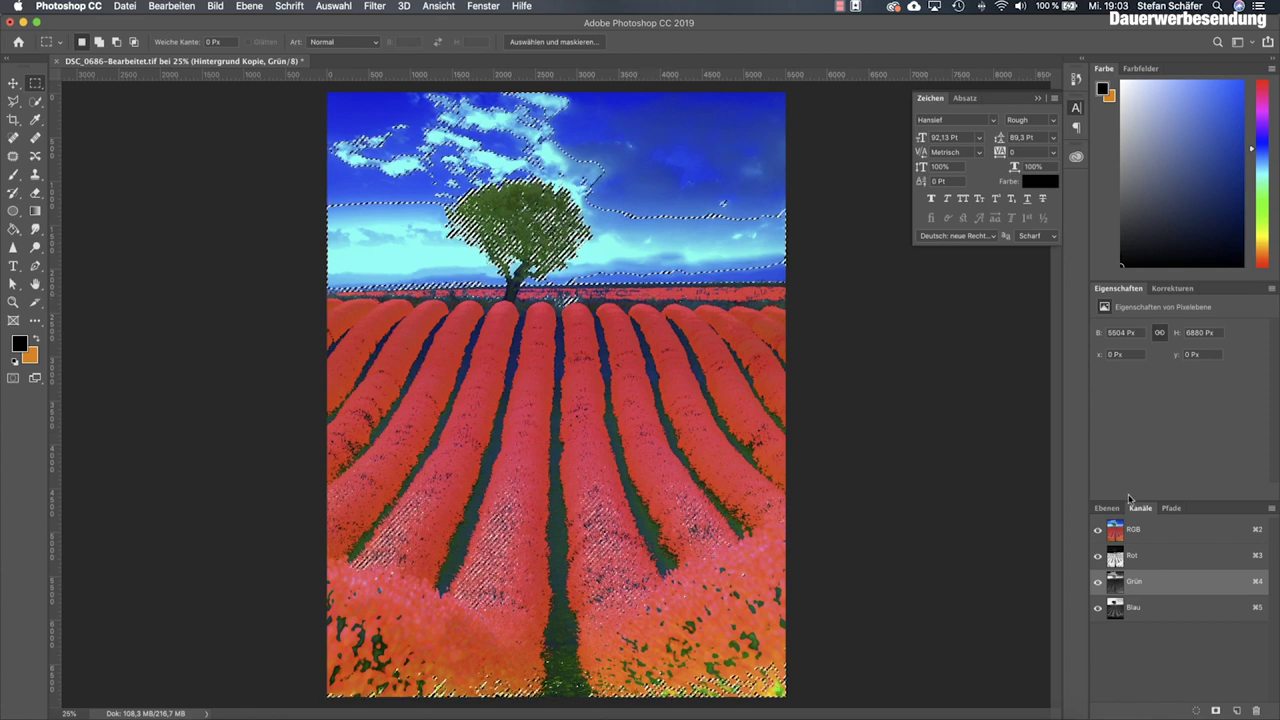
pyautogui.click(1107, 508)
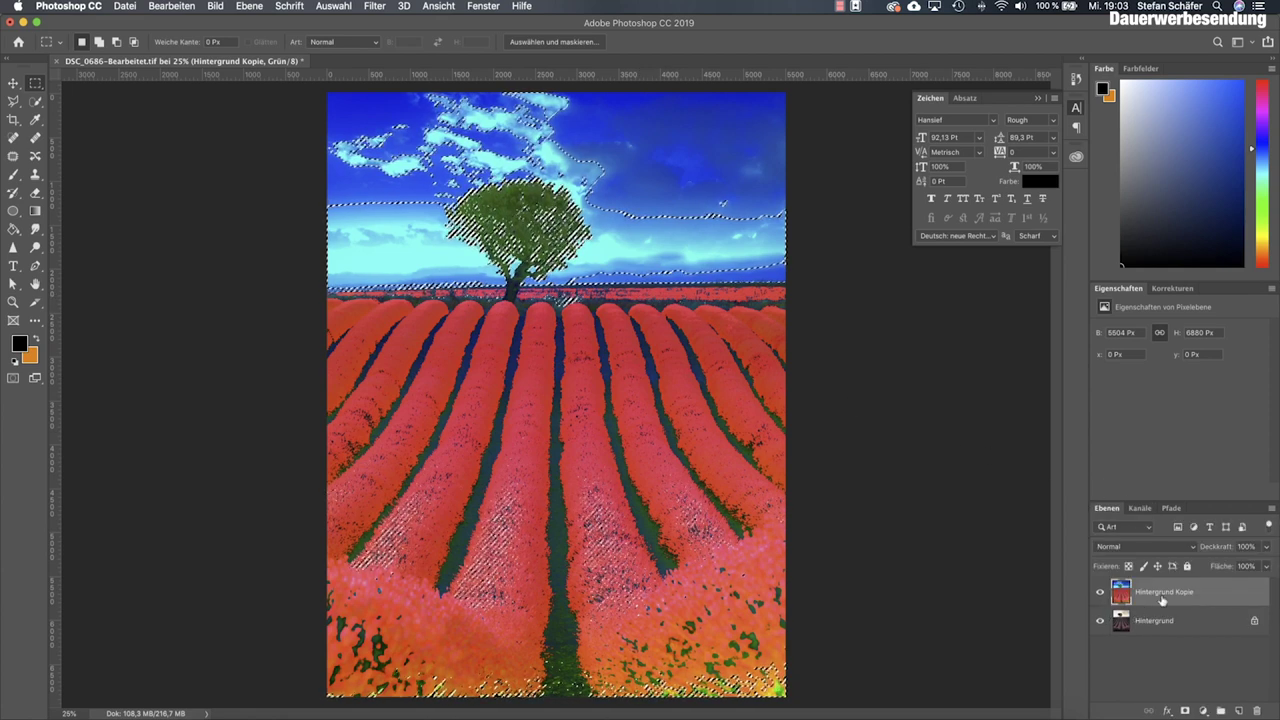
pyautogui.click(1101, 592)
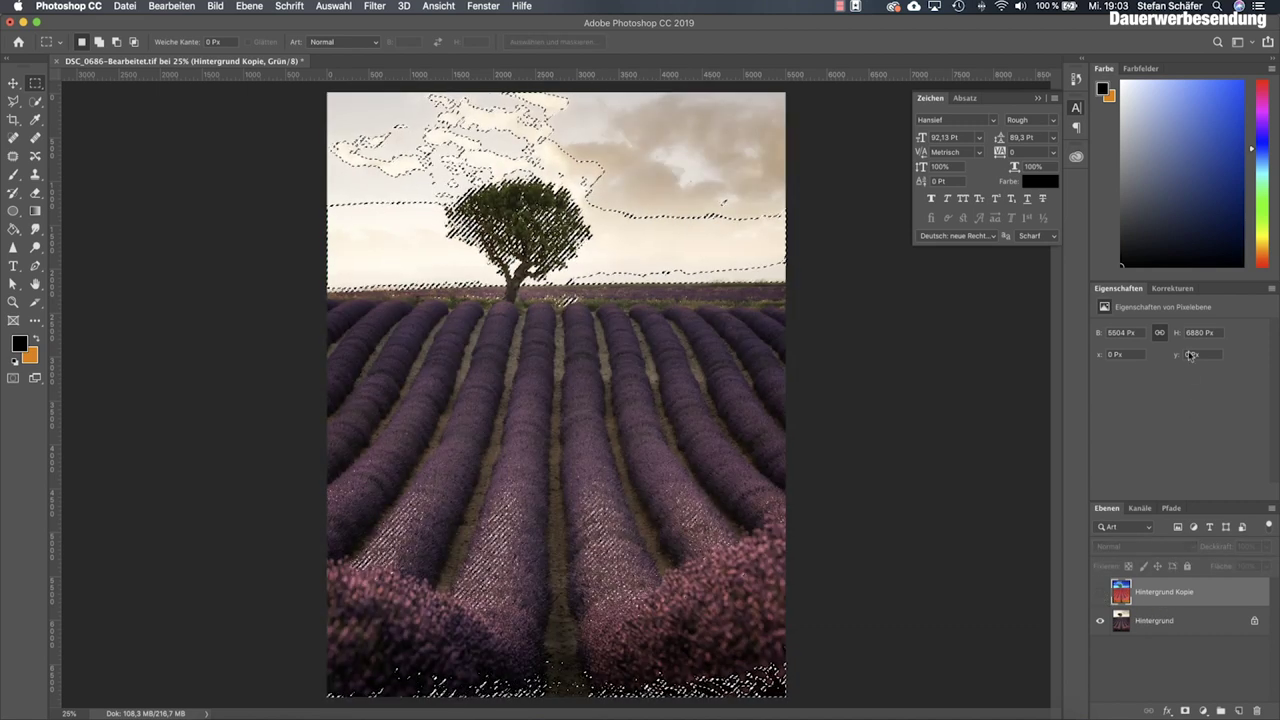
# - Add a selection-masked Hue/Saturation layer with saturation raised to +50
pyautogui.click(1172, 288)
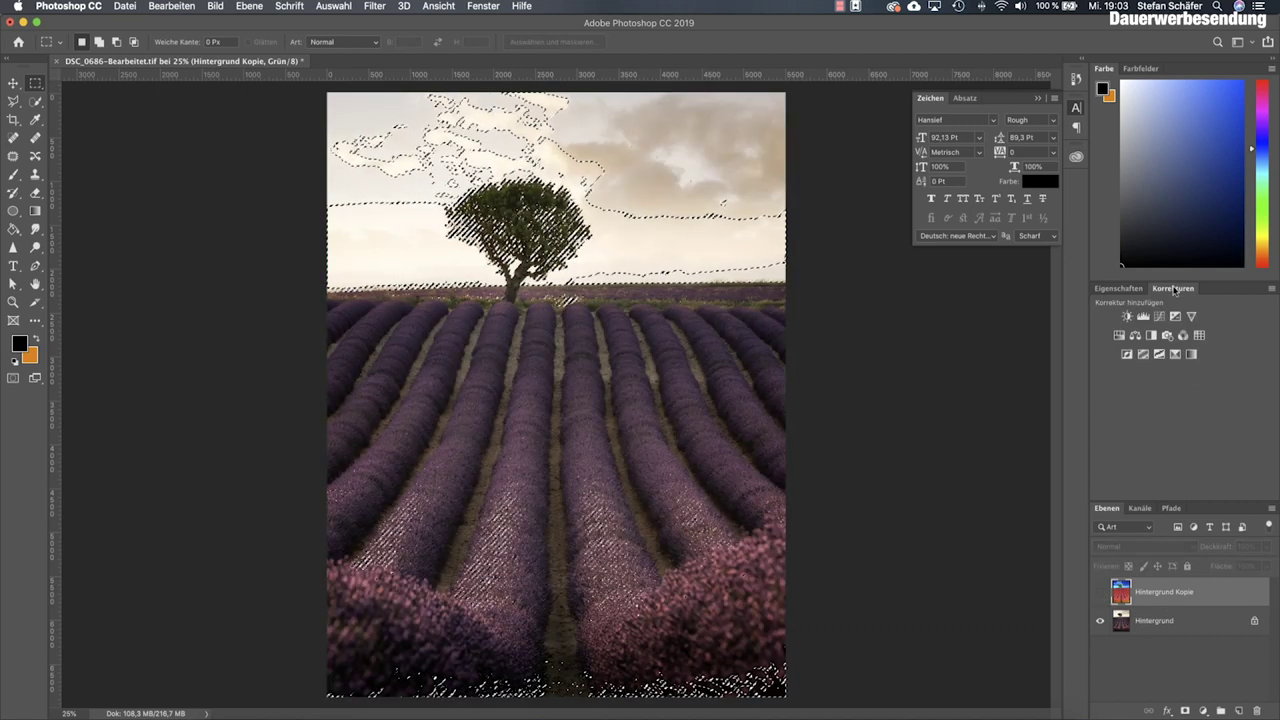
pyautogui.click(1118, 335)
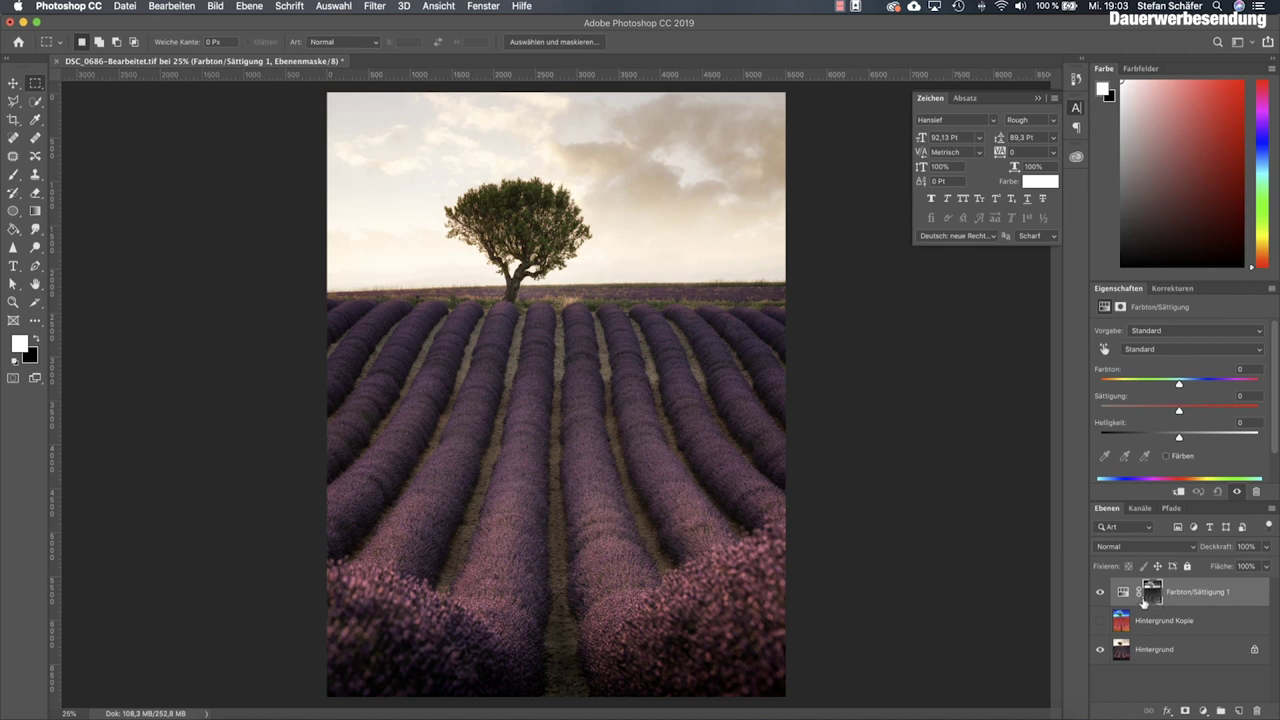
pyautogui.moveTo(1179, 412); pyautogui.dragTo(1230, 414)
pyautogui.moveTo(1231, 412); pyautogui.dragTo(1234, 412)
pyautogui.moveTo(1236, 418); pyautogui.dragTo(1220, 413)
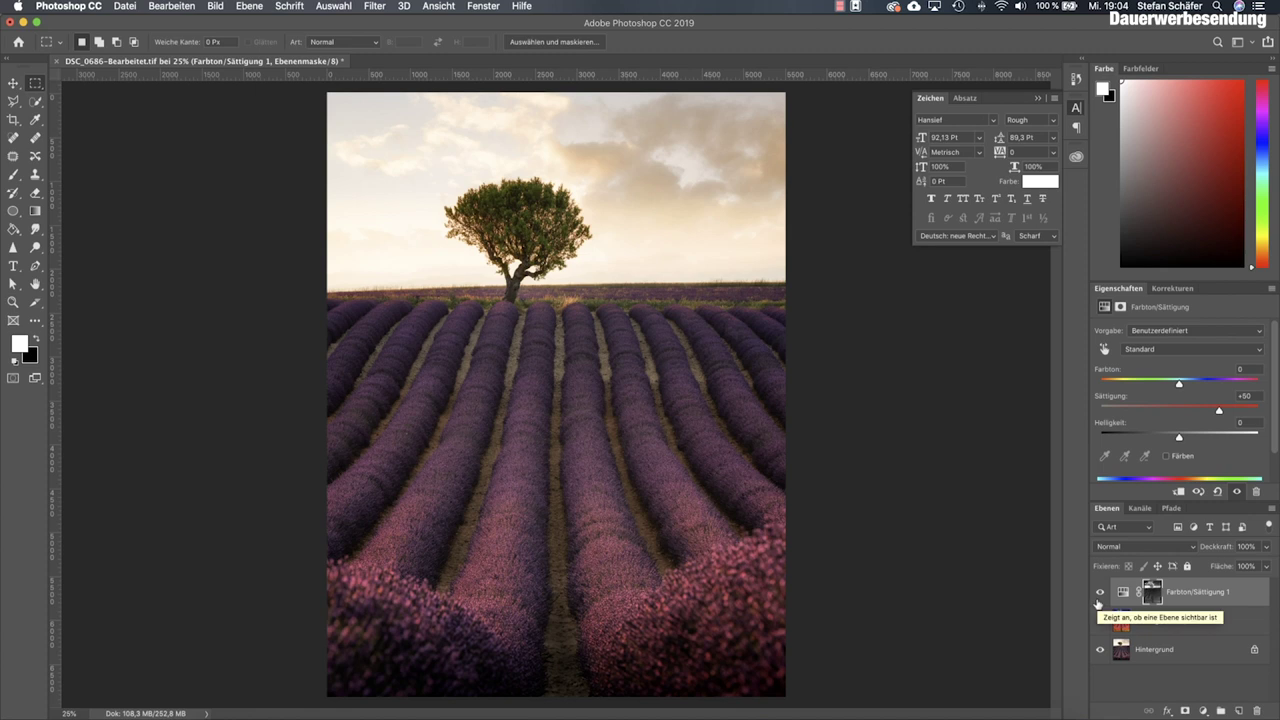
# - Hide Farbton/Sättigung 1, add unmasked Farbton/Sättigung 2 at +50 saturation, then hide it
pyautogui.click(1100, 595)
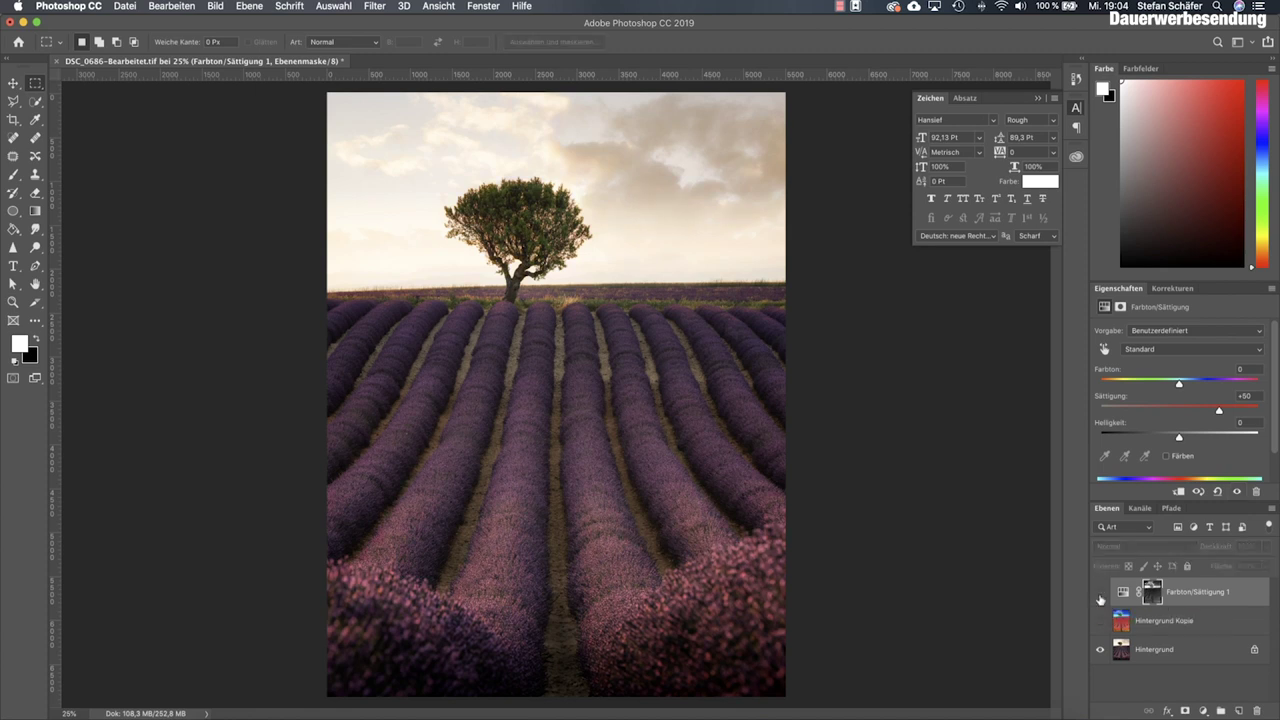
pyautogui.click(1163, 289)
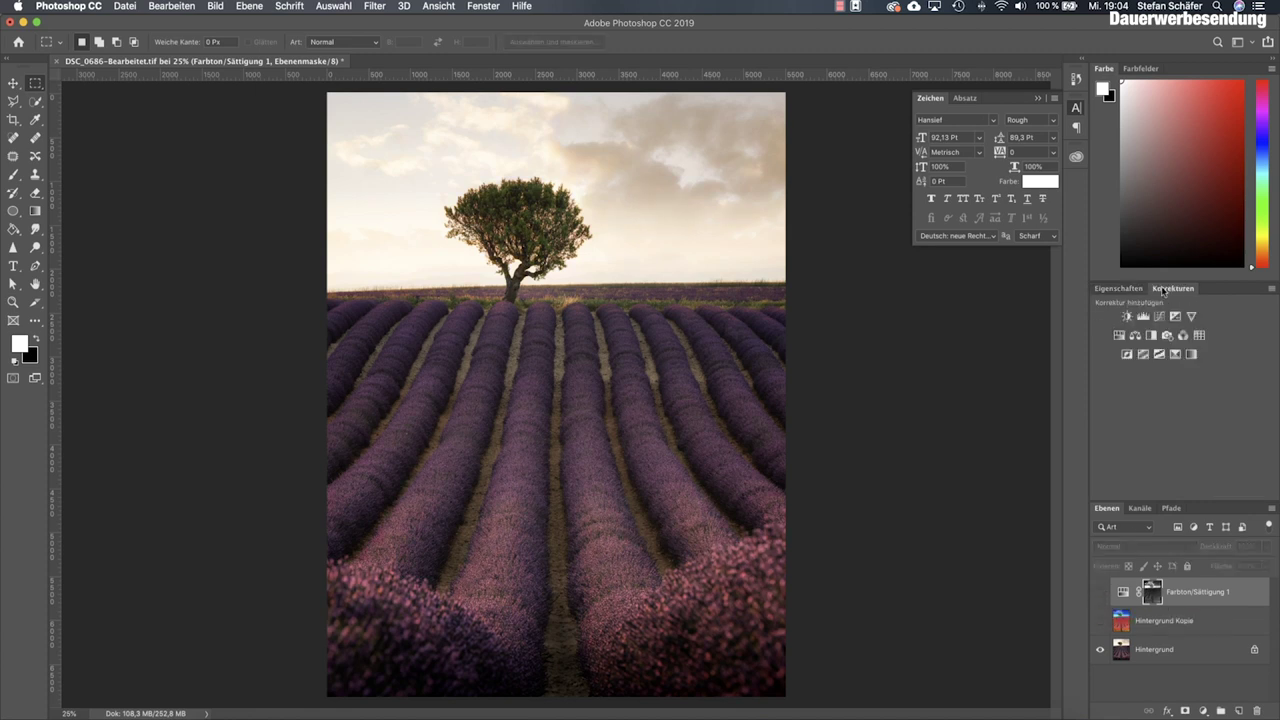
pyautogui.click(1119, 335)
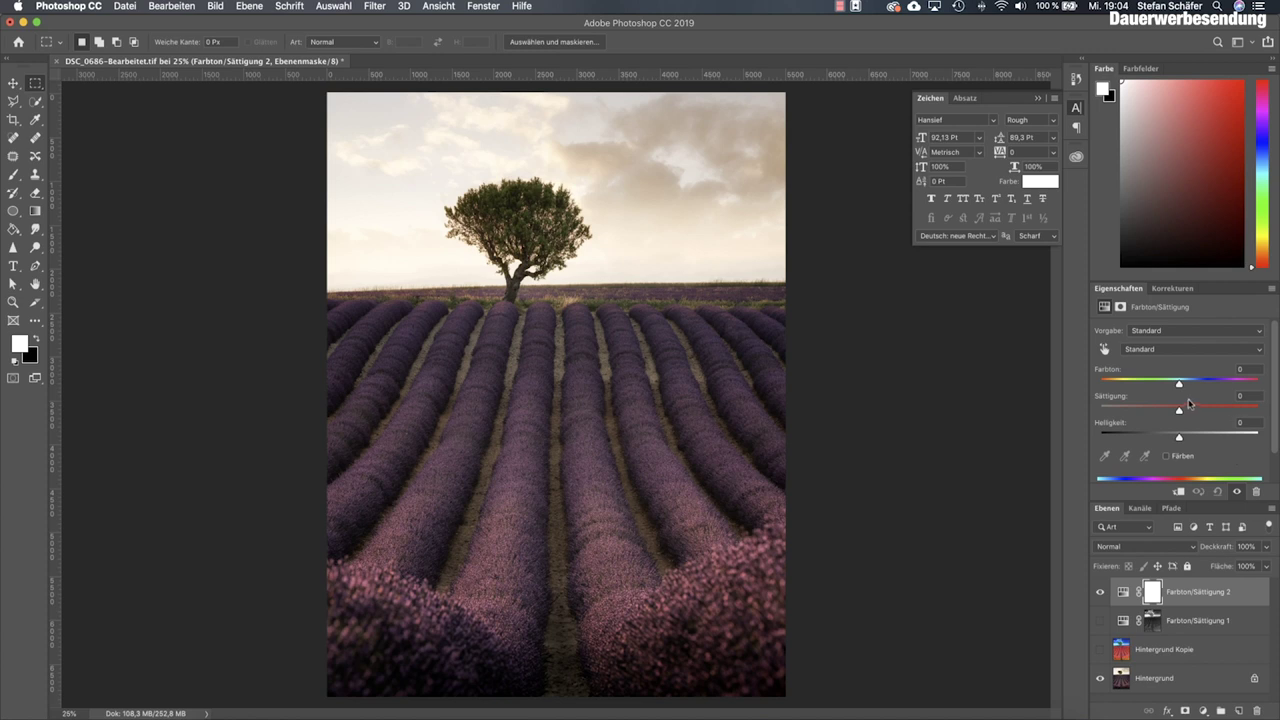
pyautogui.moveTo(1185, 411); pyautogui.dragTo(1219, 412)
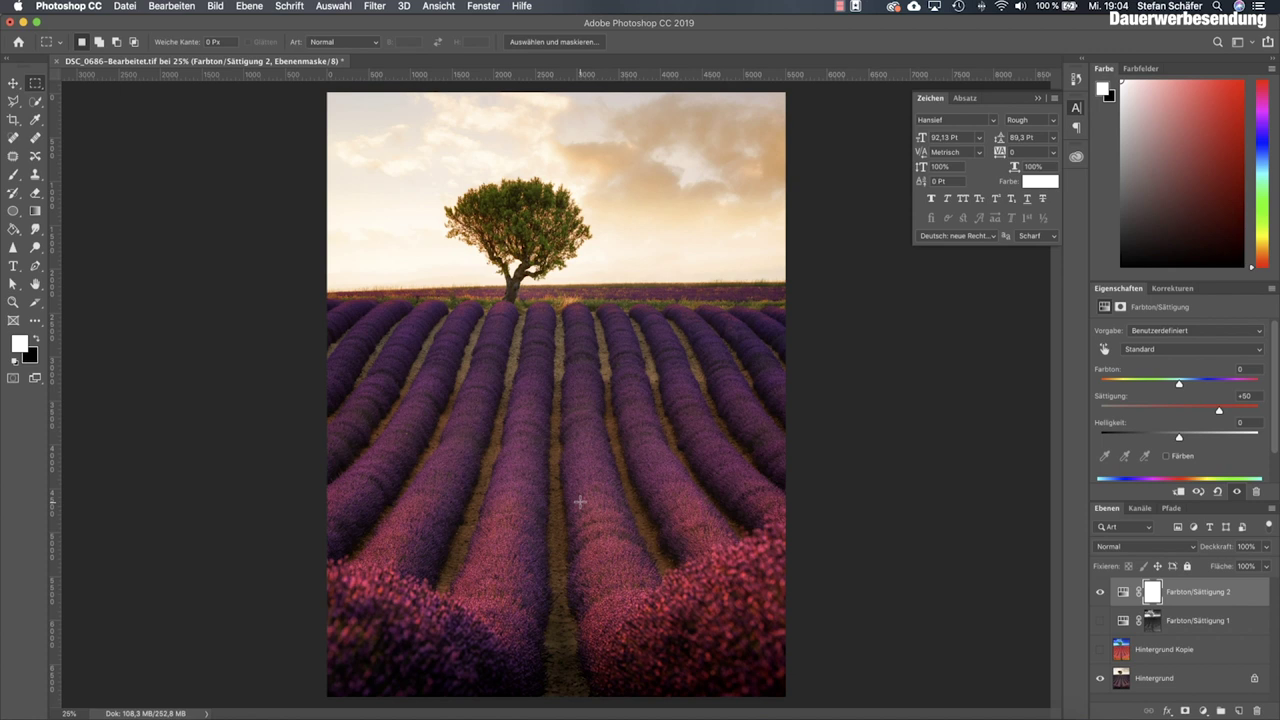
pyautogui.click(1099, 597)
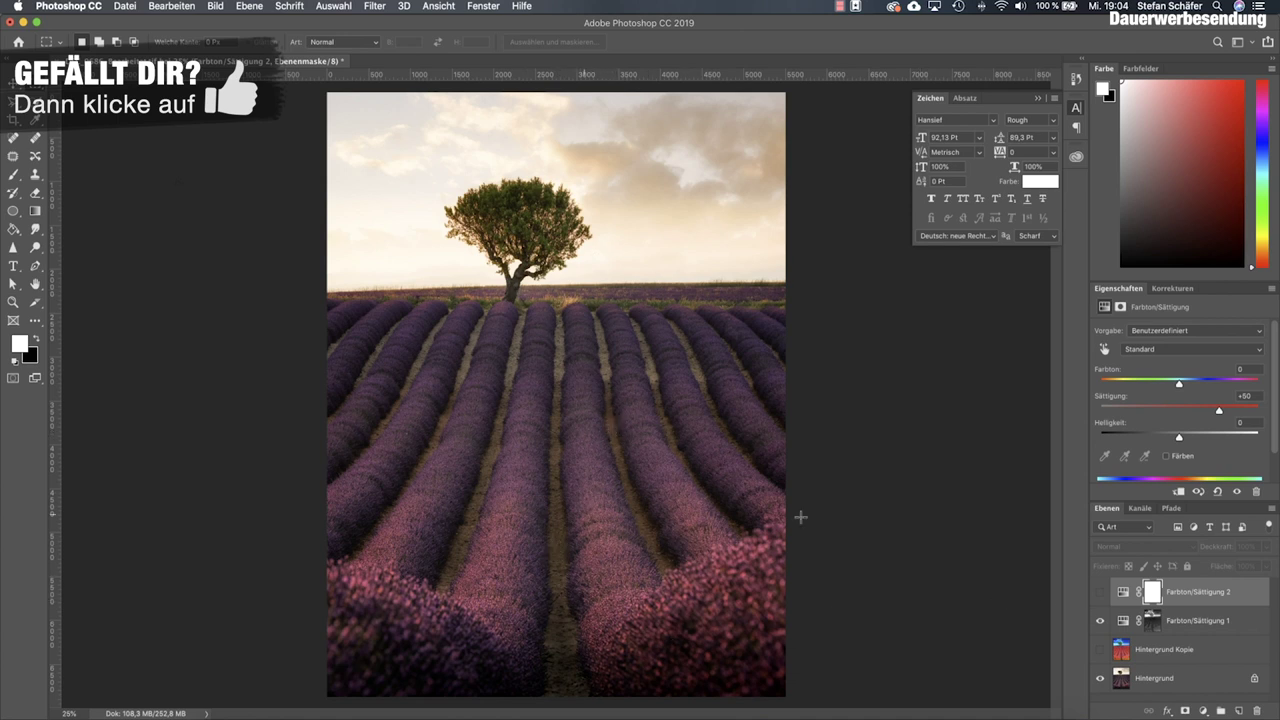
# - Raise Farbton/Sättigung 1 to +60 saturation, compare both layers, leaving only layer 1 visible
pyautogui.click(1188, 619)
pyautogui.moveTo(1218, 409); pyautogui.dragTo(1228, 412)
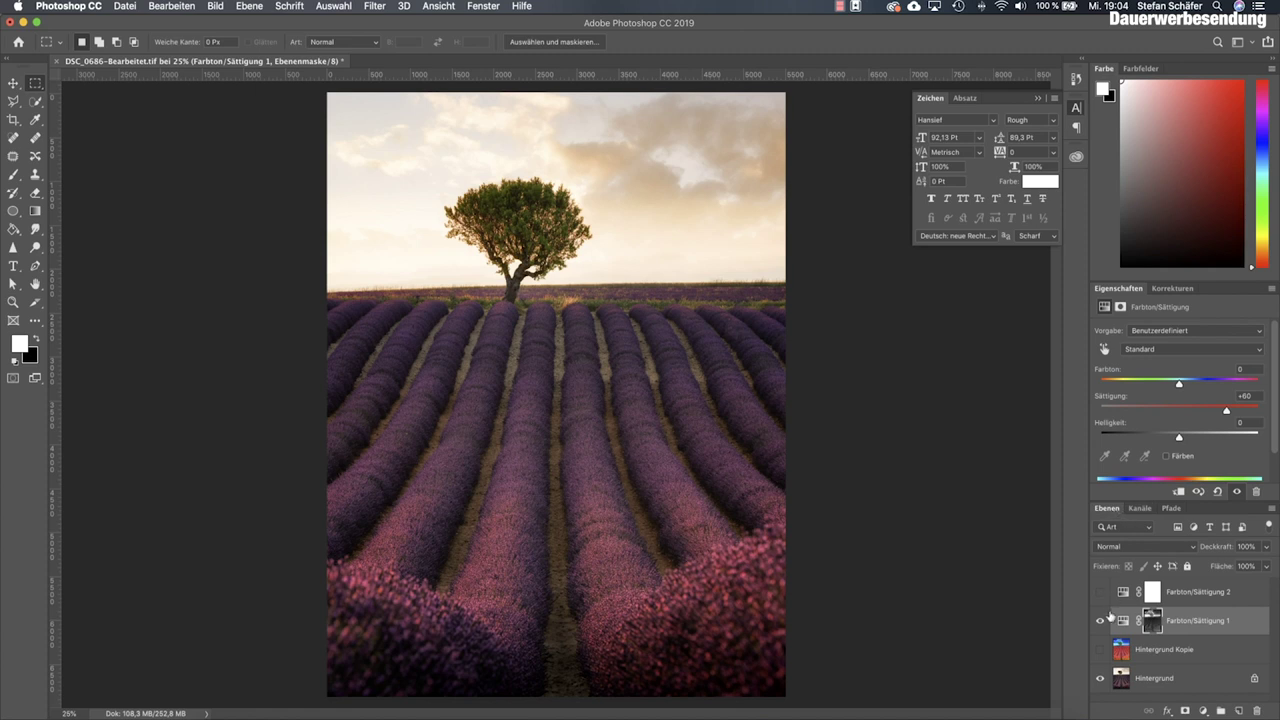
pyautogui.click(1100, 592)
pyautogui.click(1100, 621)
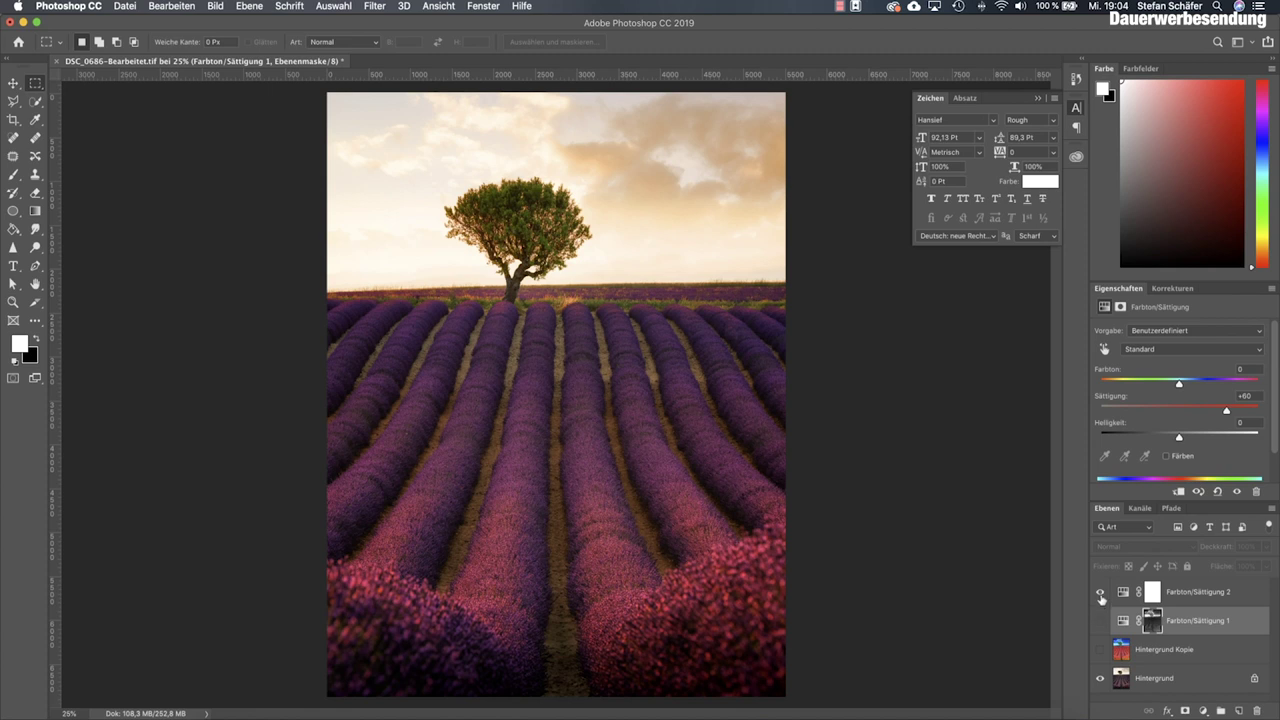
pyautogui.click(1100, 621)
pyautogui.click(1100, 592)
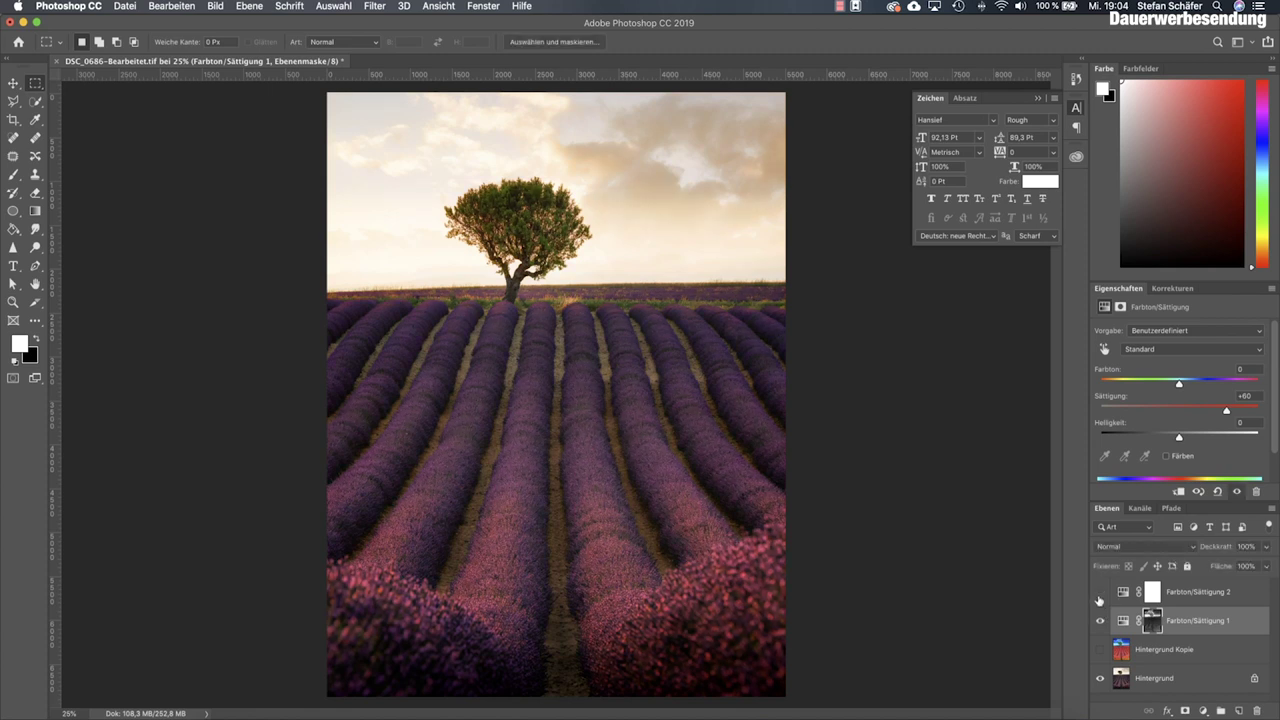